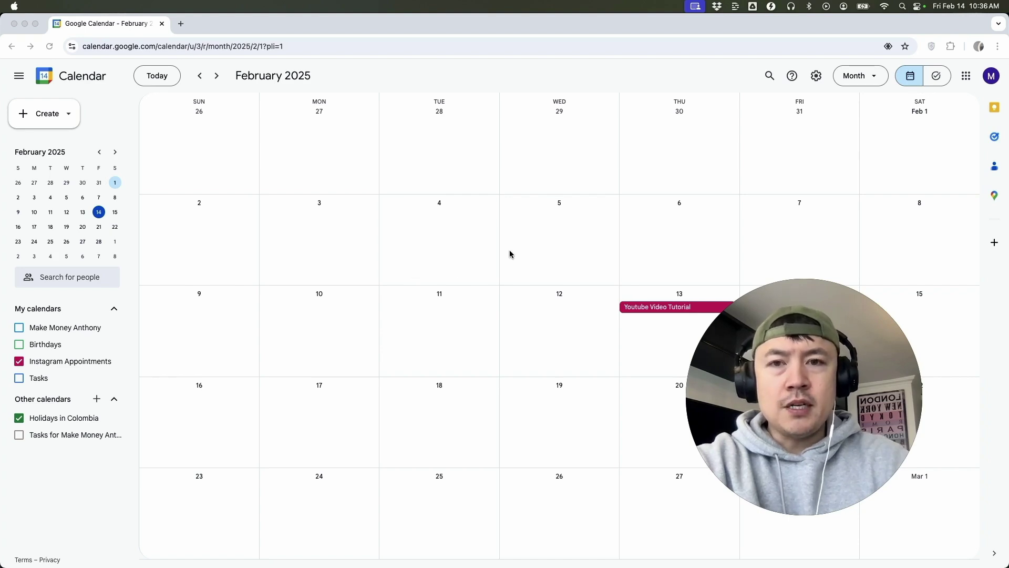
- Open the full editor for the all-day 'Youtube Video Tutorial' event on February 13
{"action": "left_click", "coordinate": [646, 308]}
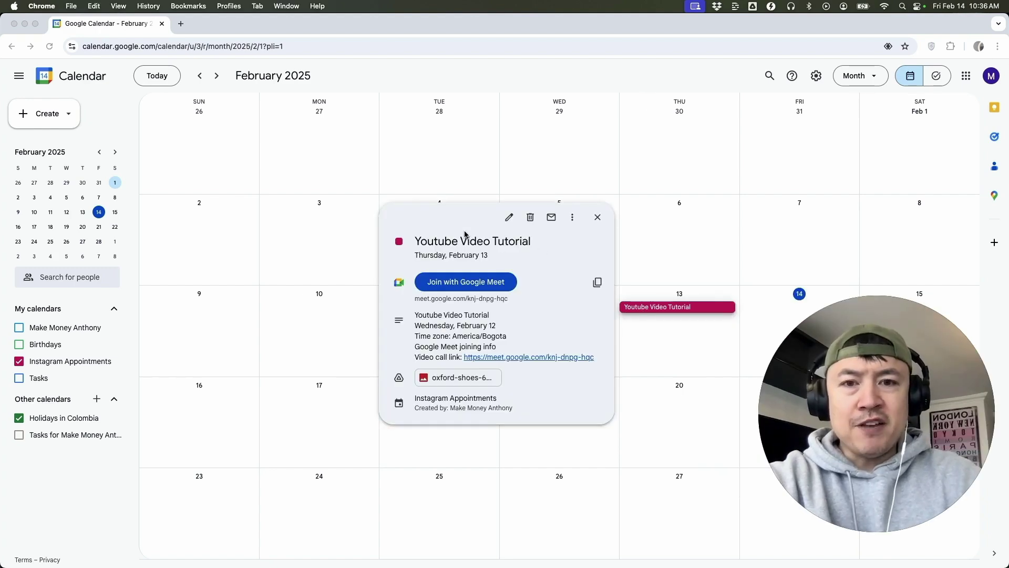
{"action": "left_click", "coordinate": [508, 218]}
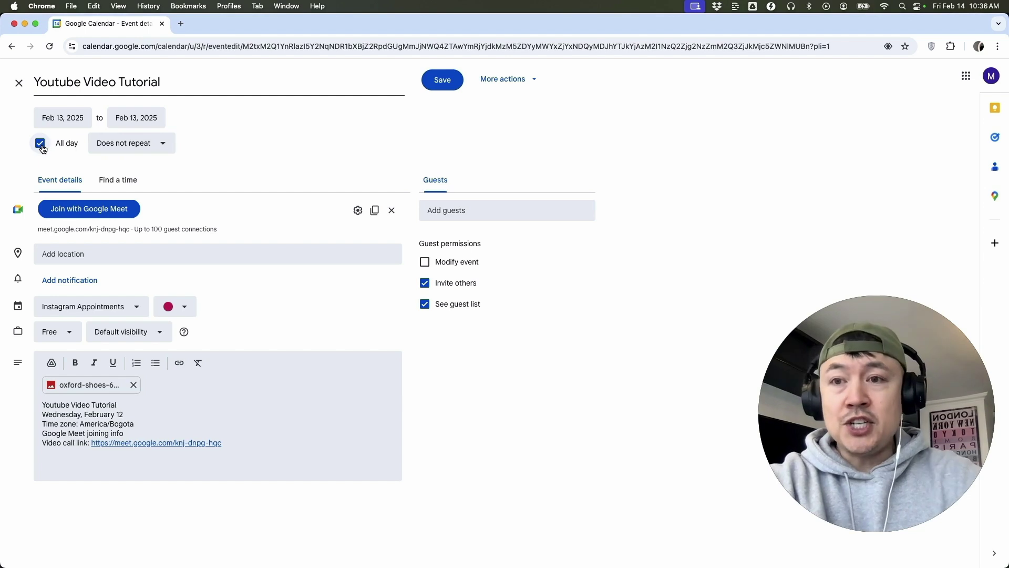
- Change the event's start date to February 19, 2025, keeping it all-day
{"action": "left_click_drag", "start_coordinate": [48, 118], "coordinate": [75, 120]}
{"action": "left_click", "coordinate": [75, 120]}
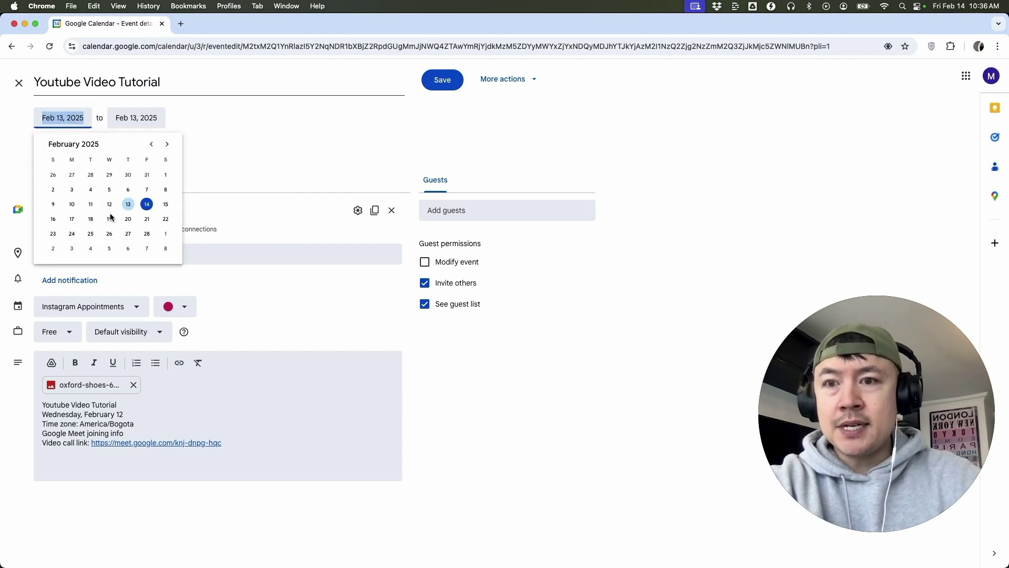
{"action": "left_click", "coordinate": [109, 218]}
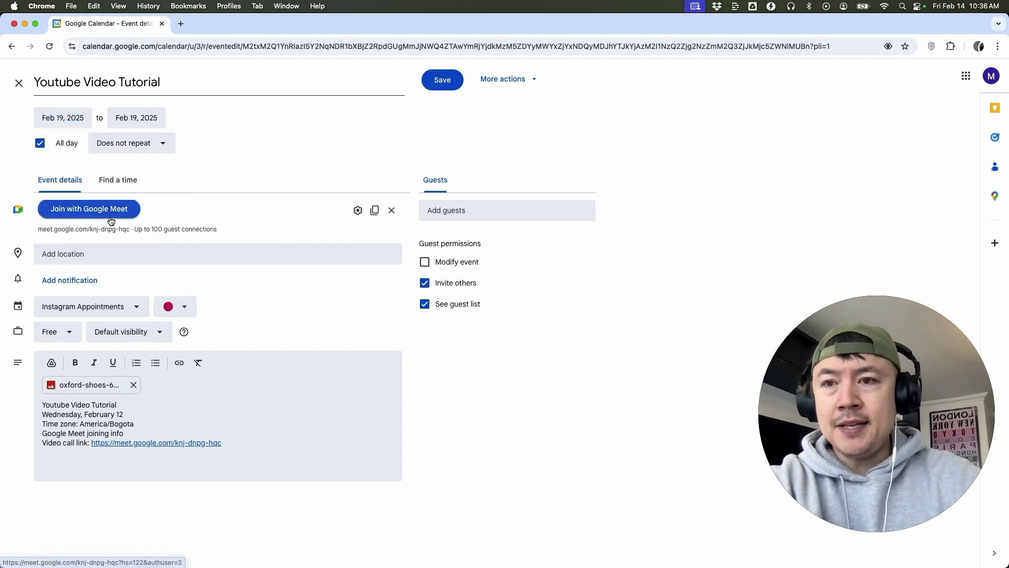
- Turn off All day, set the time to 11:00am–1:00pm, and save the event
{"action": "left_click", "coordinate": [43, 149]}
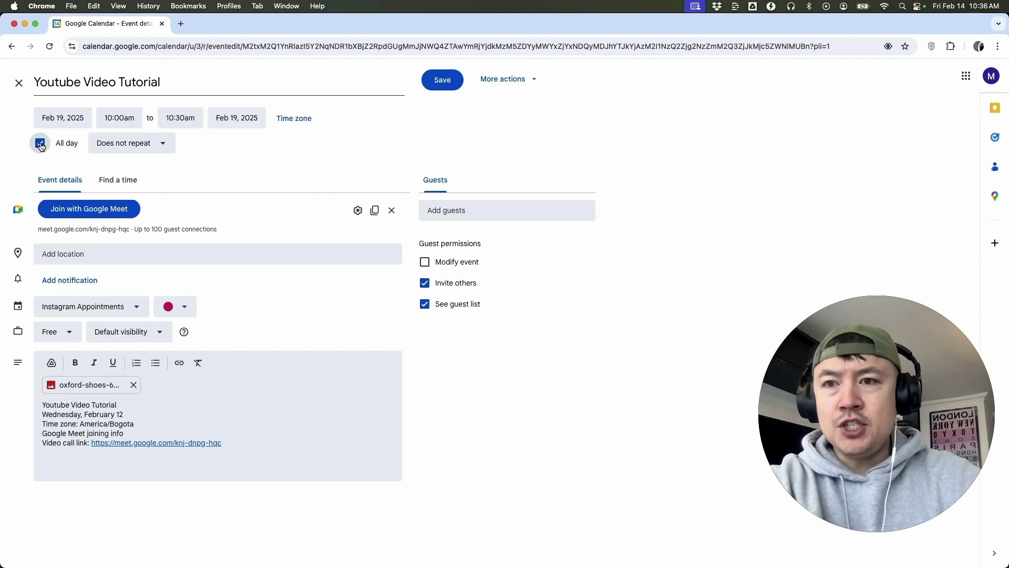
{"action": "left_click", "coordinate": [121, 116]}
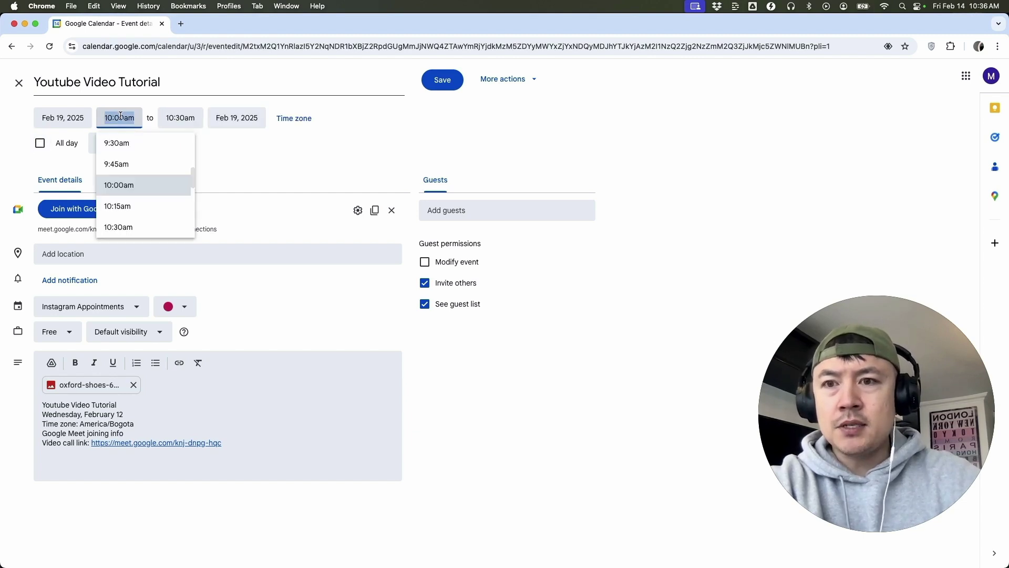
{"action": "scroll", "coordinate": [140, 207], "scroll_direction": "down", "scroll_amount": 3}
{"action": "left_click", "coordinate": [136, 194]}
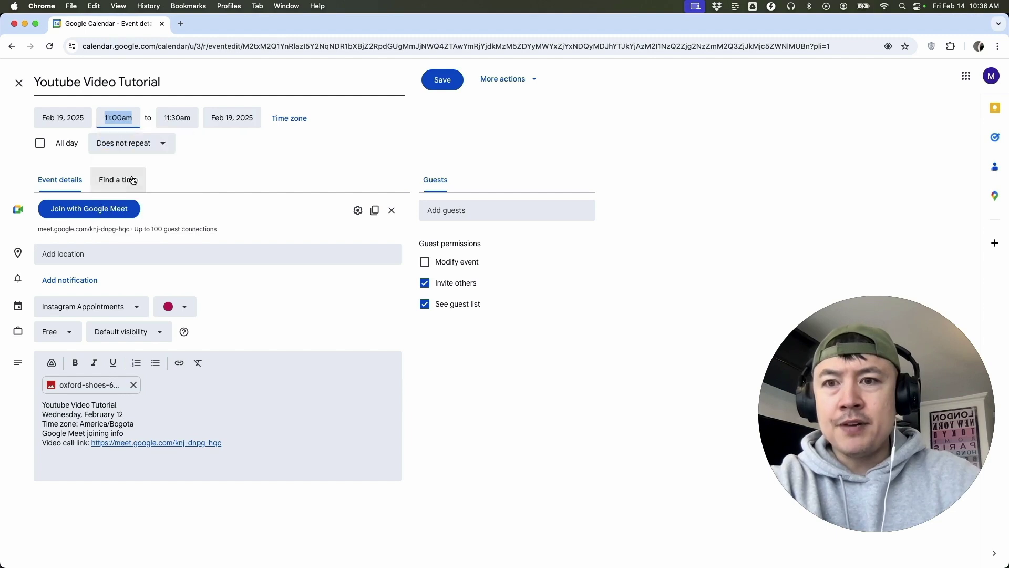
{"action": "left_click", "coordinate": [177, 118]}
{"action": "scroll", "coordinate": [181, 167], "scroll_direction": "down", "scroll_amount": 2}
{"action": "scroll", "coordinate": [180, 168], "scroll_direction": "down", "scroll_amount": 1}
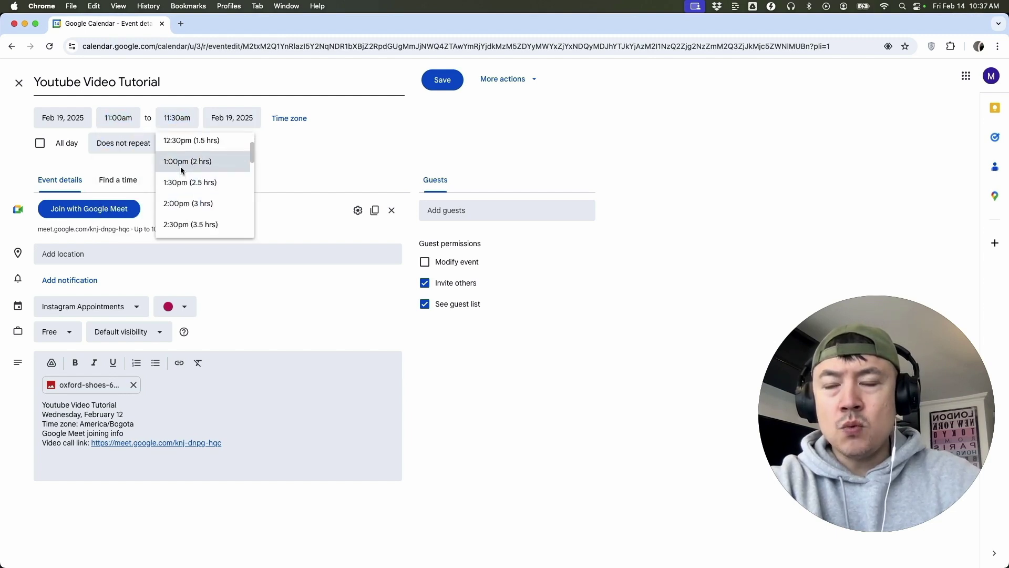
{"action": "left_click", "coordinate": [181, 165]}
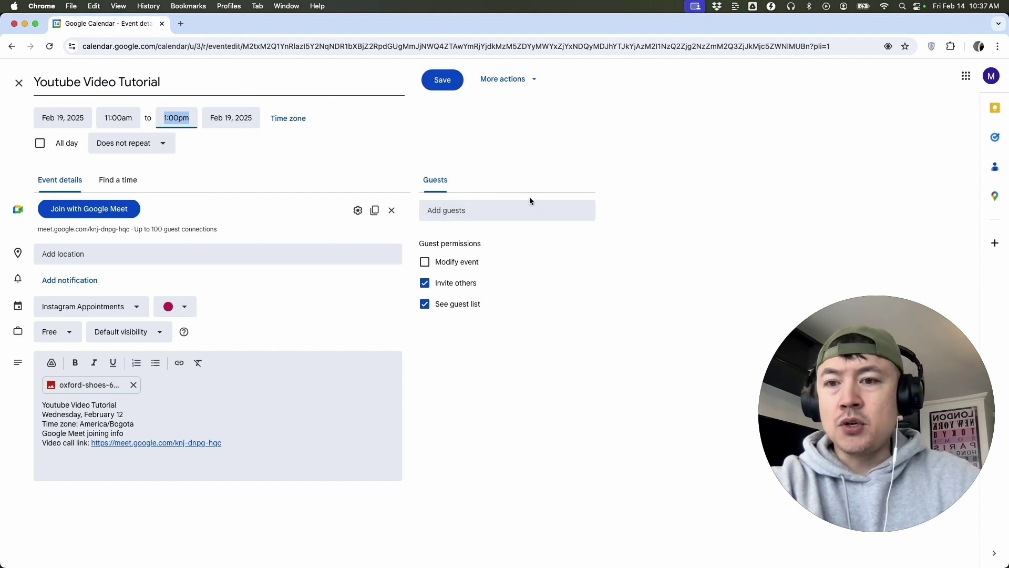
{"action": "left_click", "coordinate": [443, 83]}
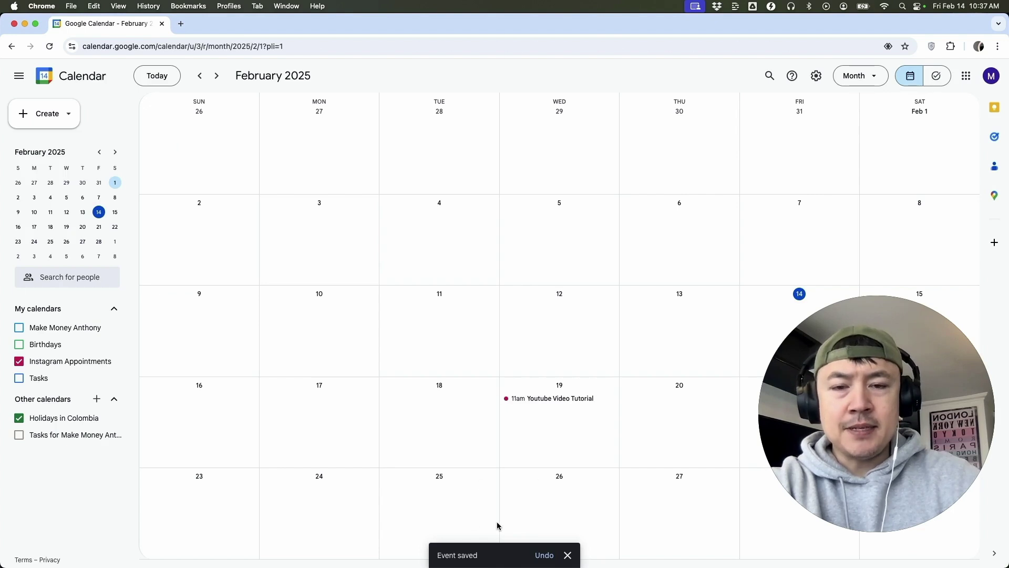